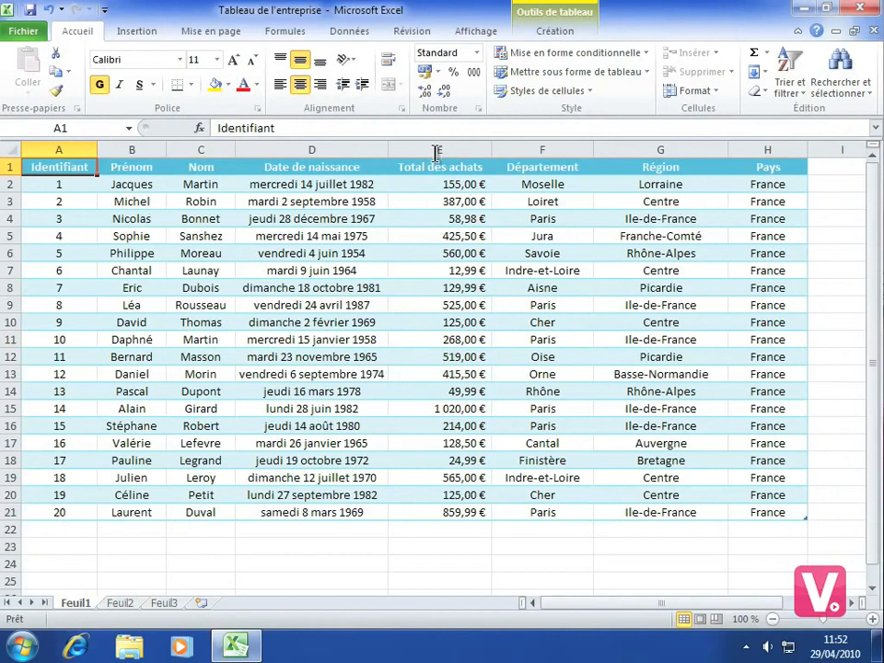
Try to share the workbook while its data is still formatted as an Excel table.
click(411, 31)
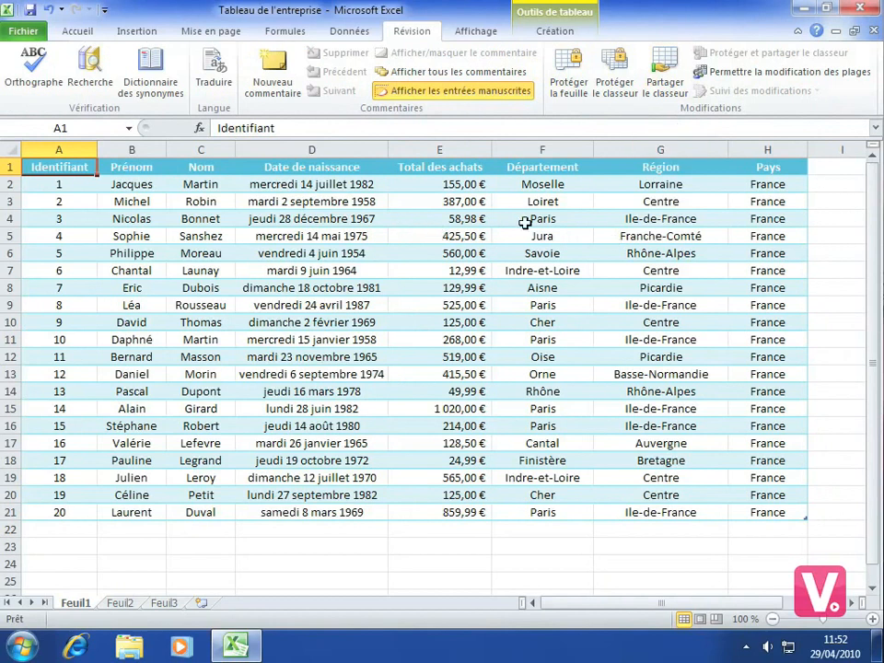
click(667, 85)
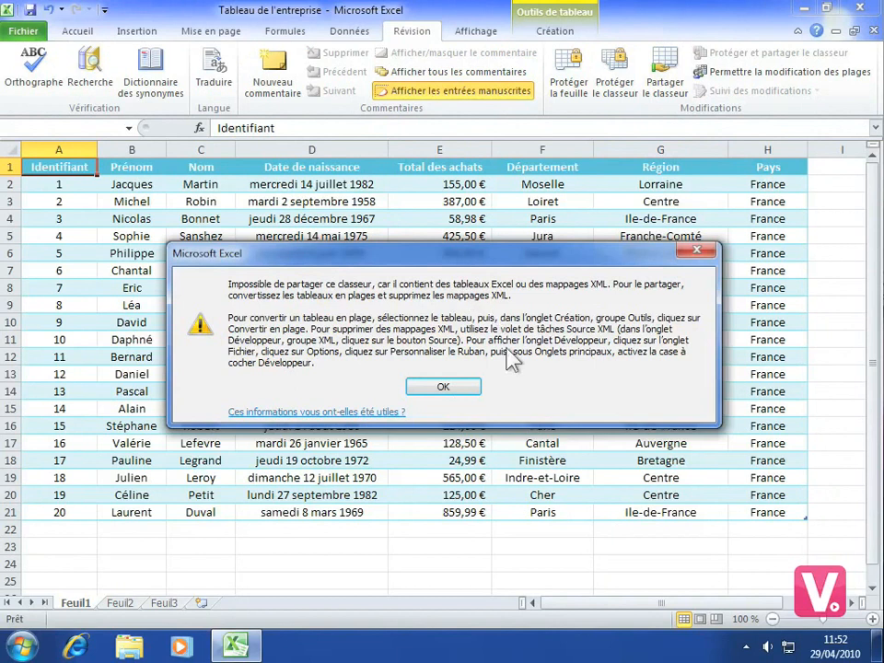
click(440, 390)
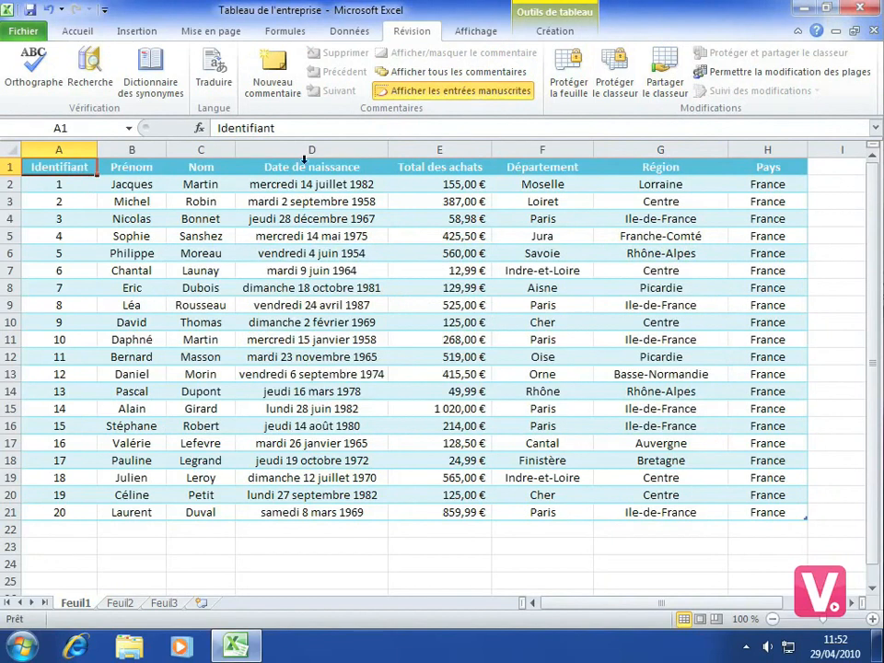
Convert the customer table on Feuil1 to a normal range.
click(548, 33)
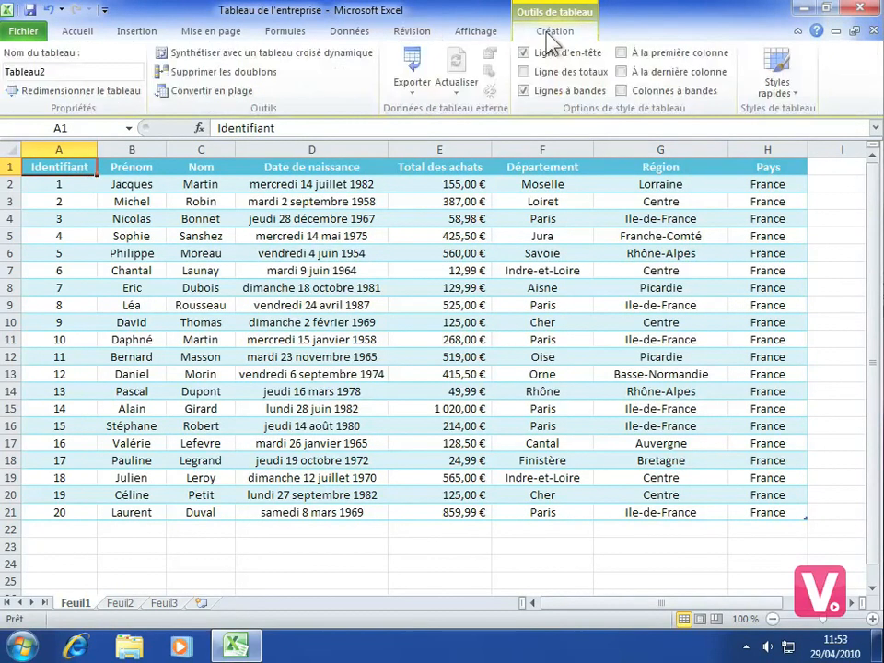
click(214, 91)
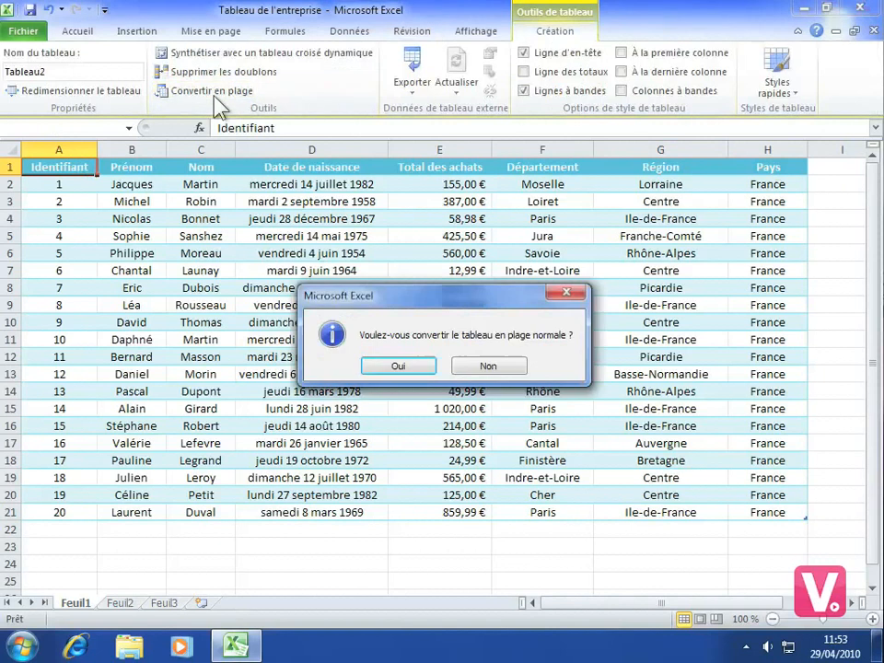
click(398, 367)
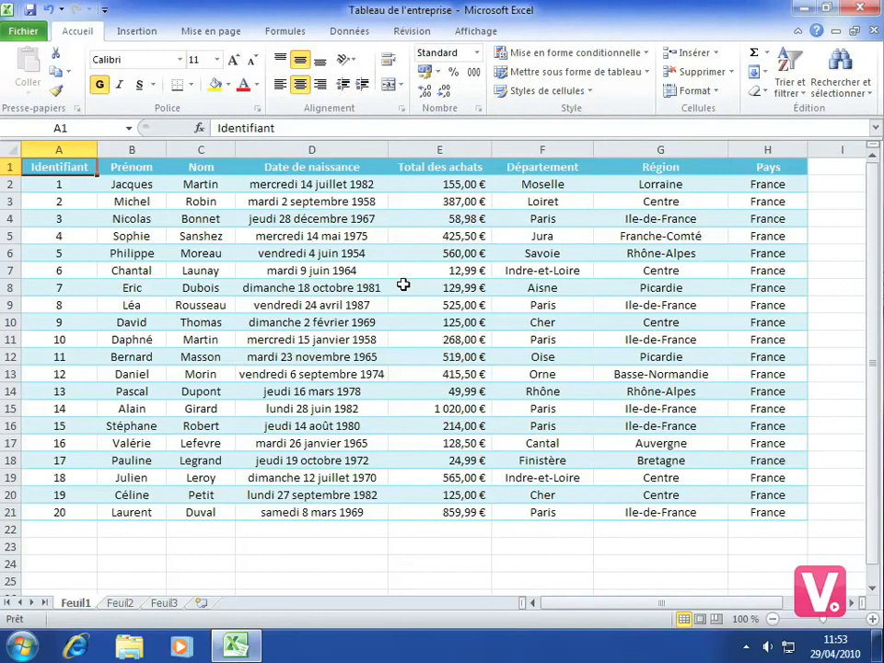
Share the workbook by allowing multi-user editing, and accept saving the file.
click(411, 33)
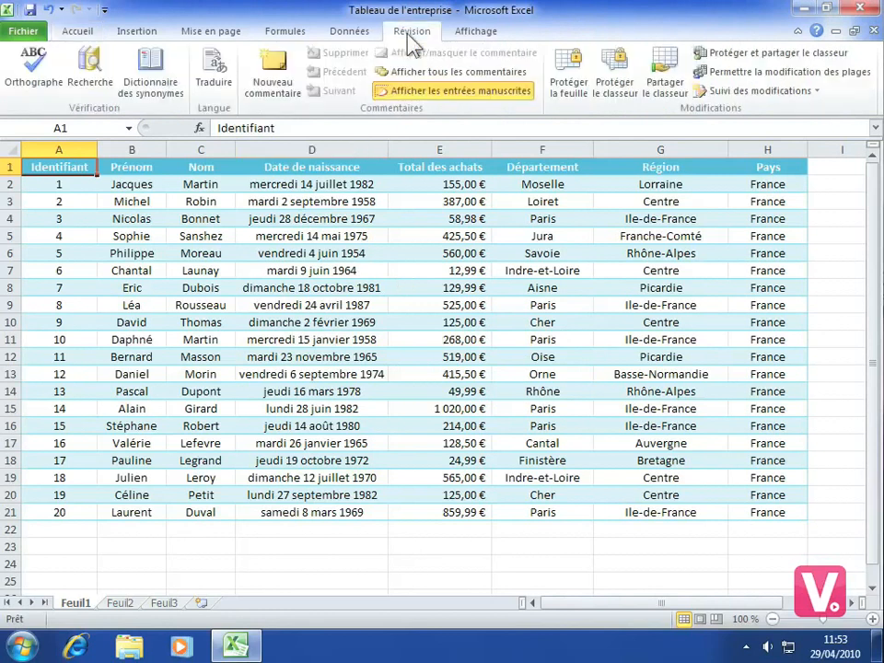
click(681, 78)
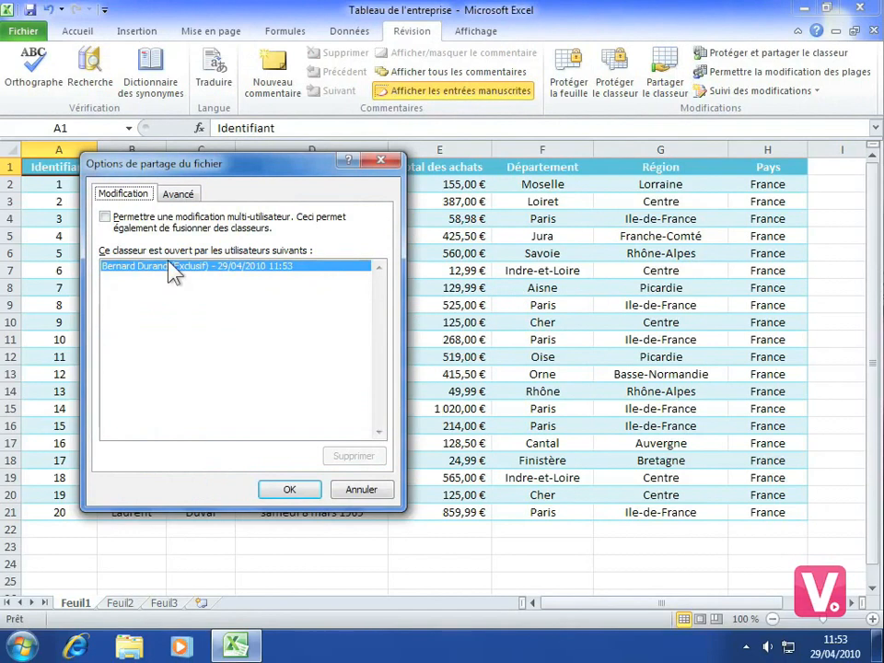
click(105, 218)
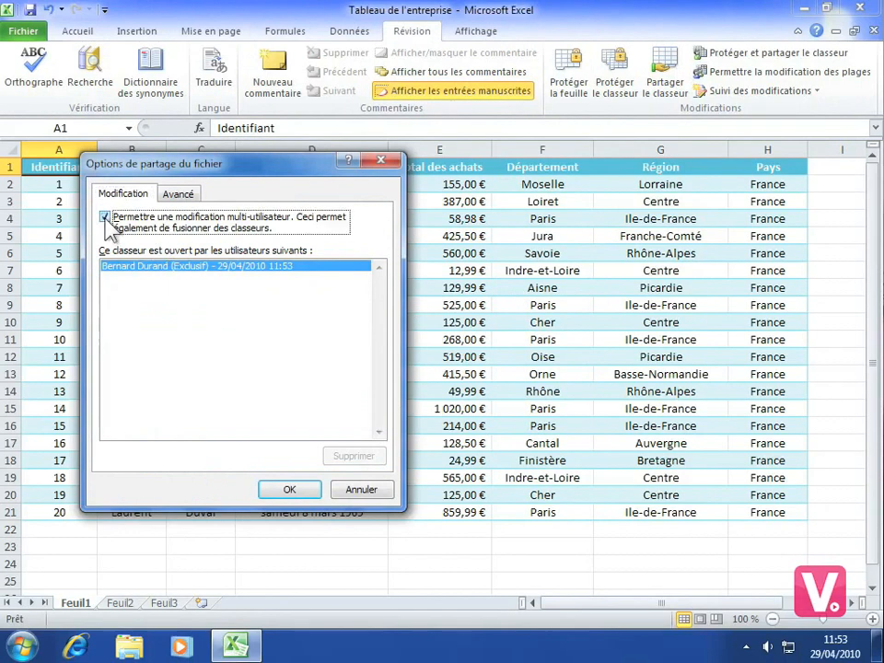
click(289, 489)
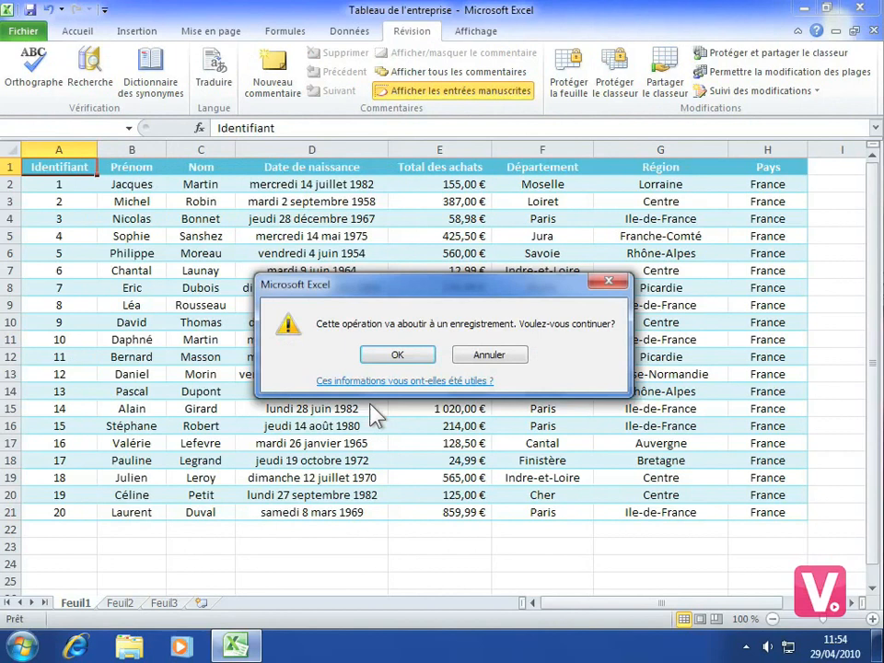
click(398, 356)
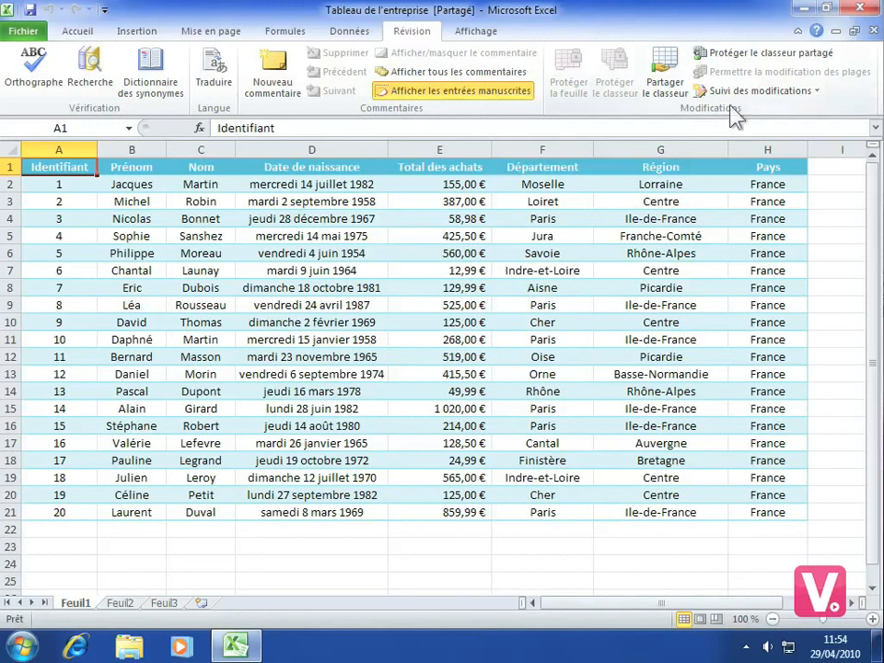
Set tracked changes to be highlighted on screen for all dates (Le: Tous) and all users (Par: Tous).
click(753, 96)
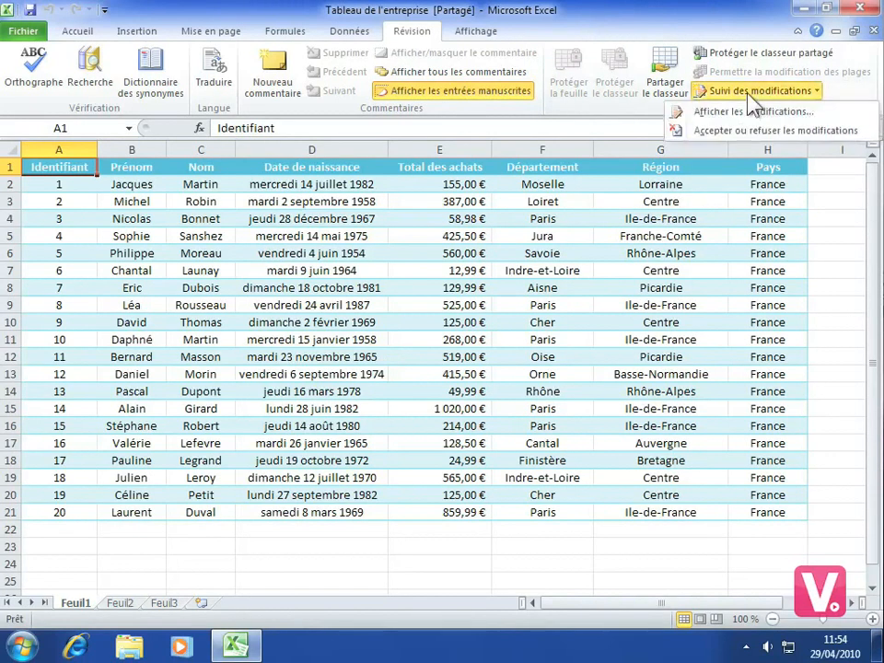
click(752, 112)
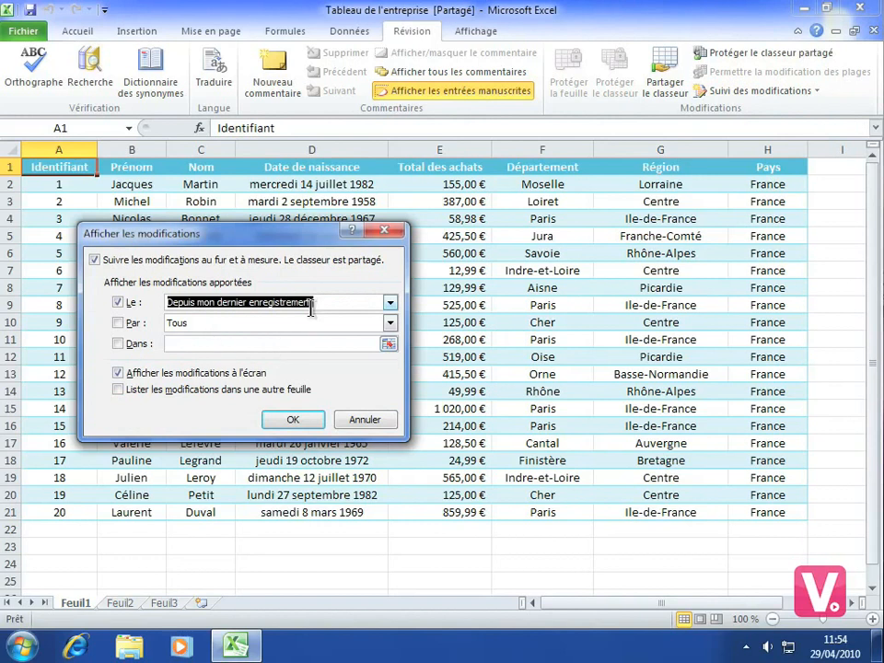
click(390, 305)
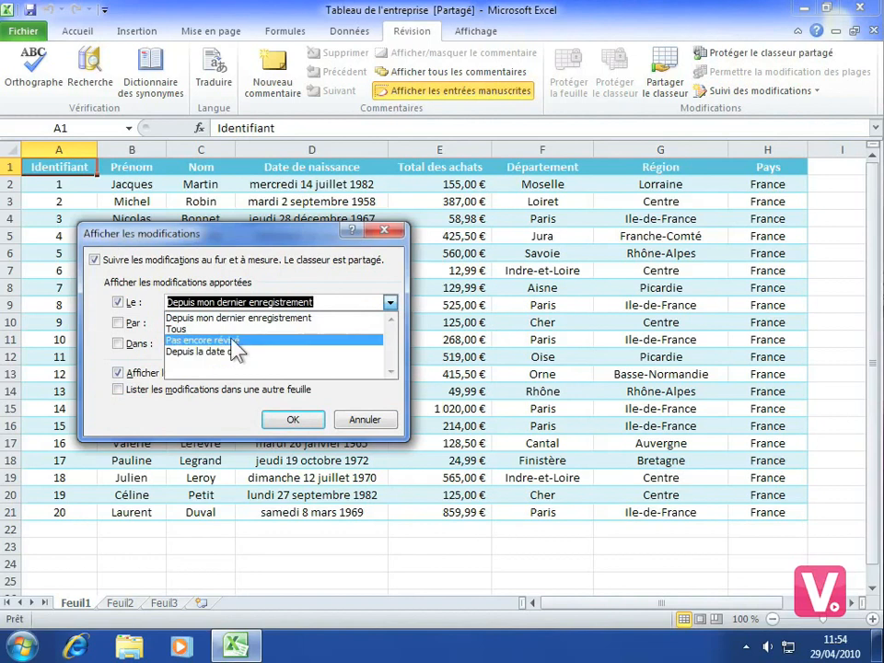
key(Up)
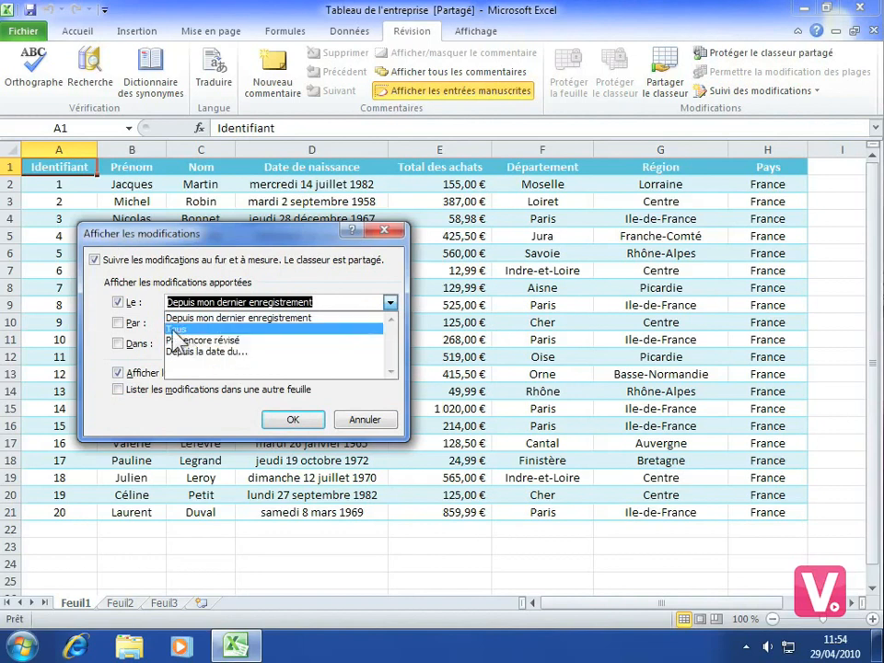
key(Return)
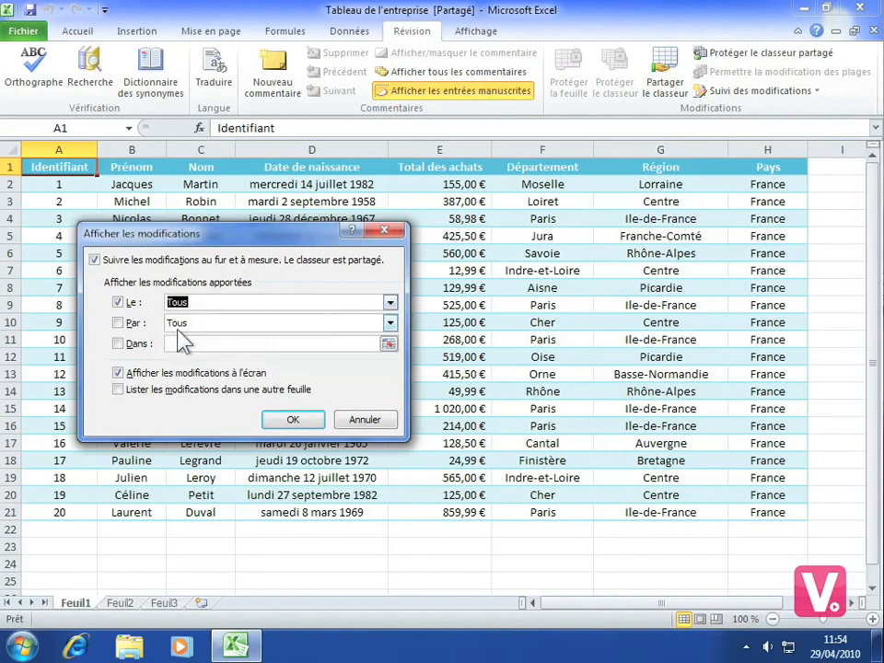
click(118, 323)
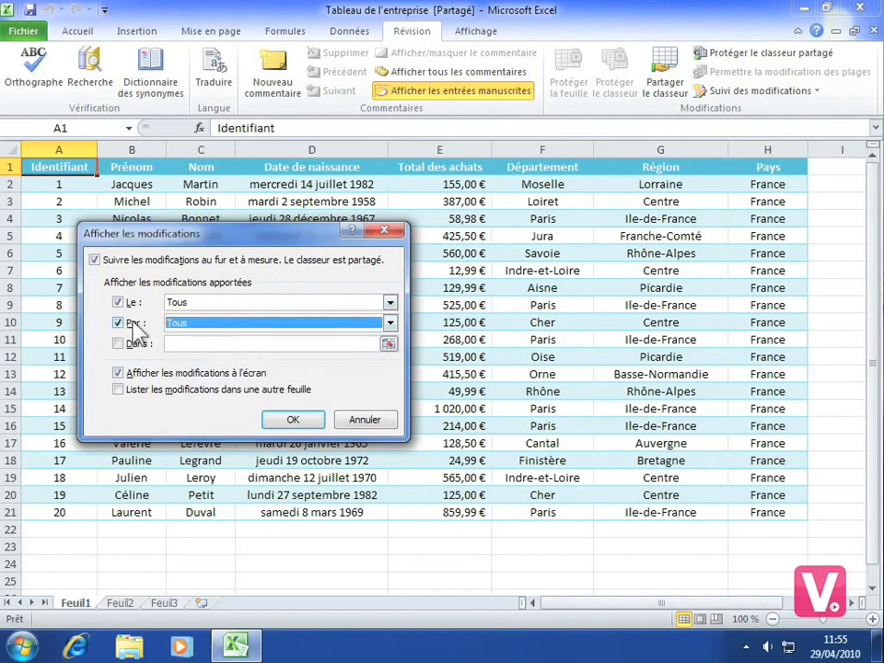
click(390, 323)
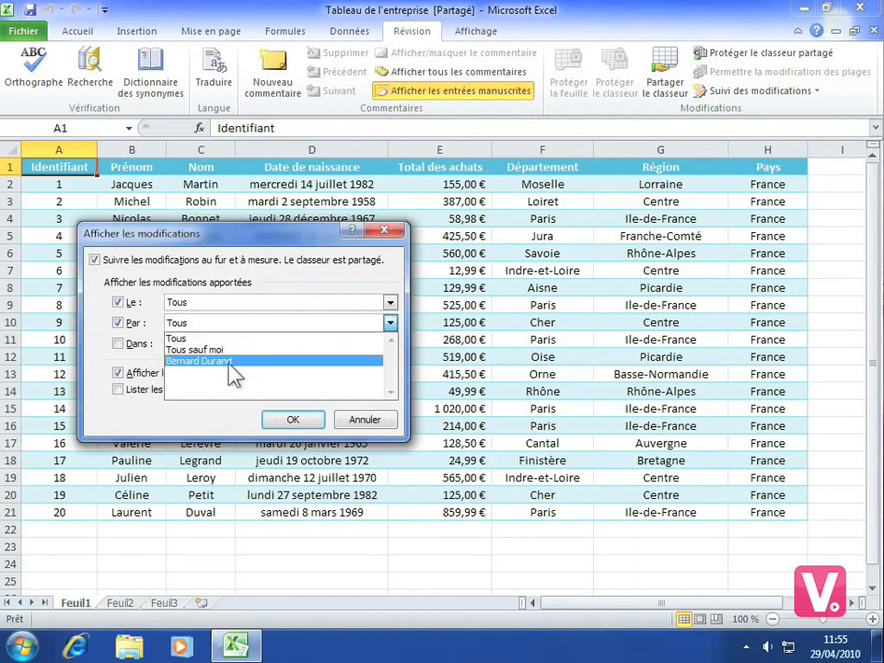
click(177, 339)
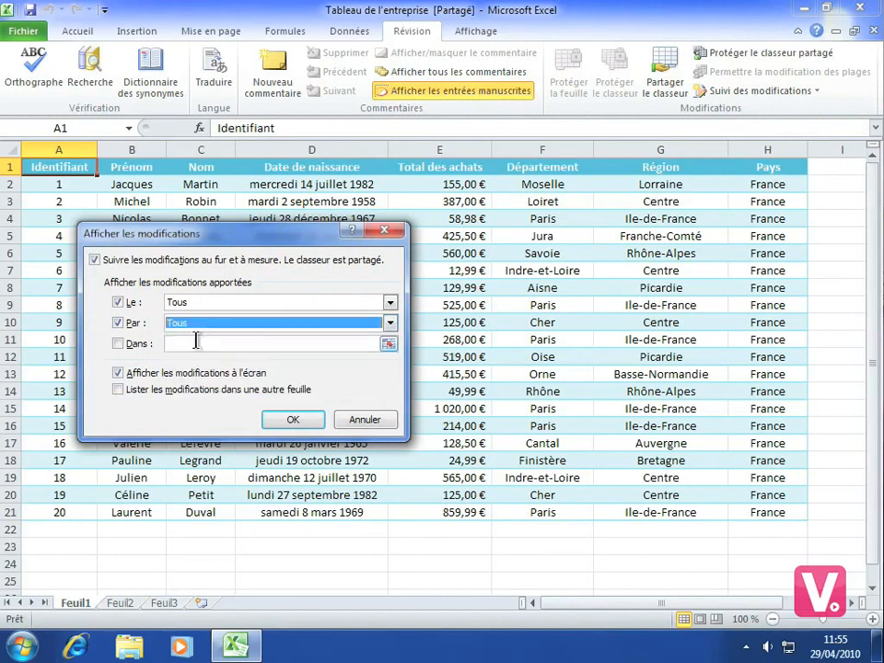
click(292, 420)
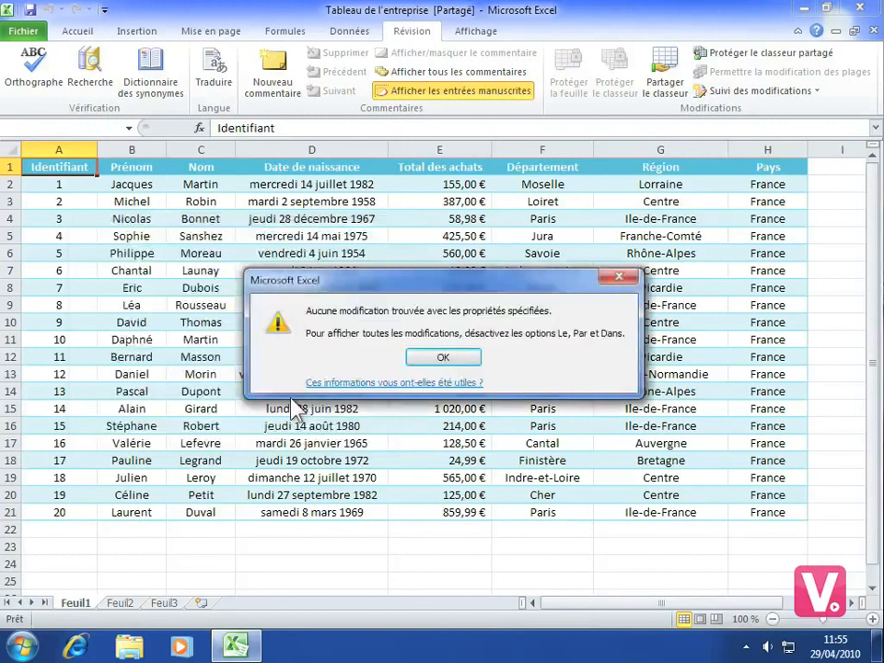
click(444, 359)
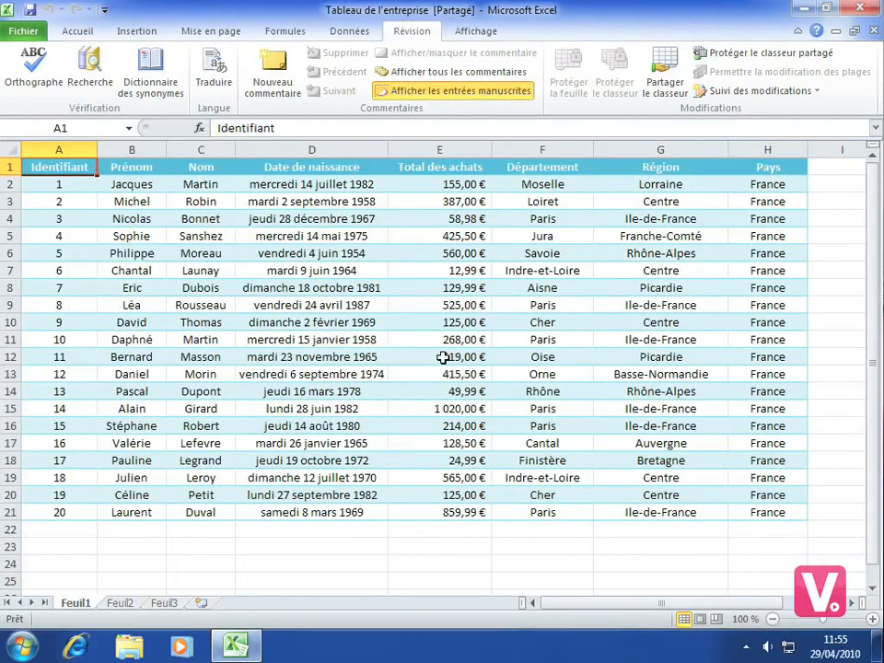
Clear the department in cell F8 and inspect the tracked change marked on that cell.
click(546, 286)
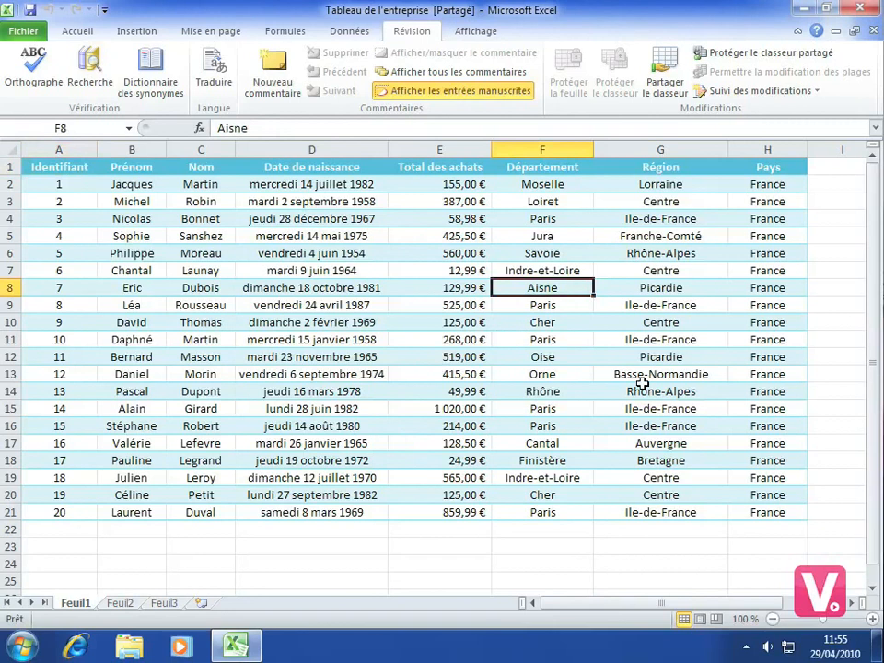
key(BackSpace)
key(Return)
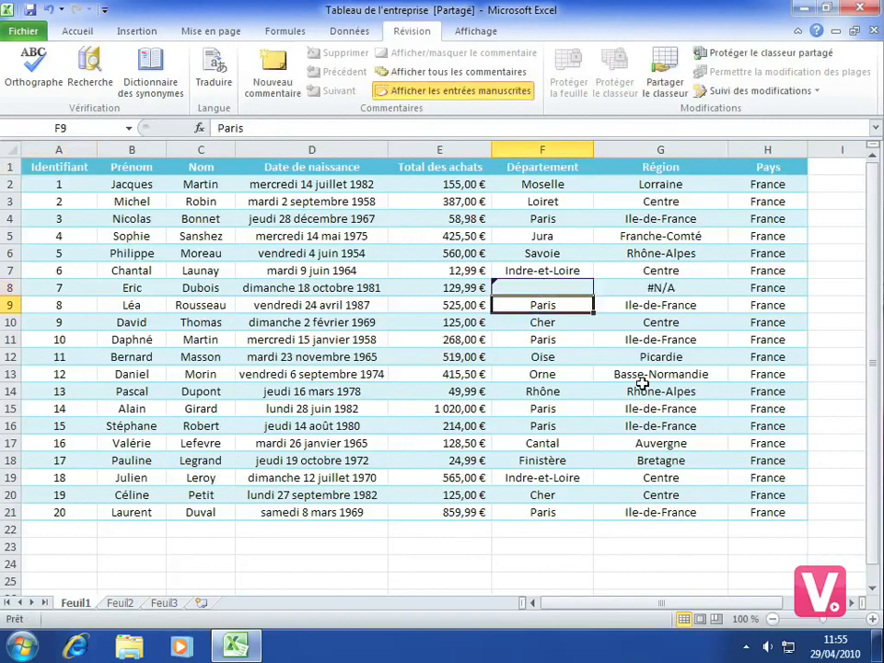
click(521, 374)
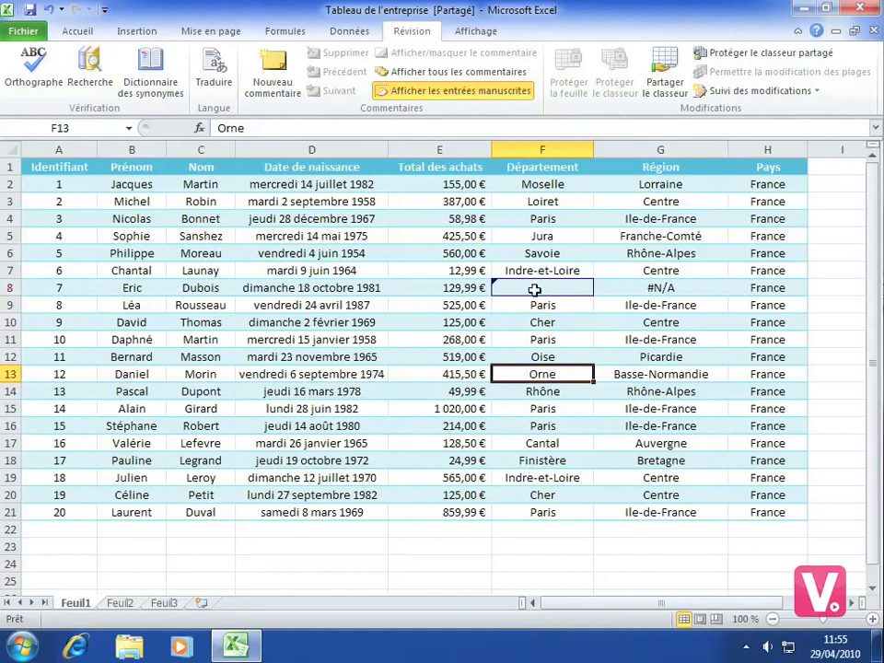
mouse_move(527, 288)
Enter the label "Total génral :" in cell D23 below the data.
click(330, 544)
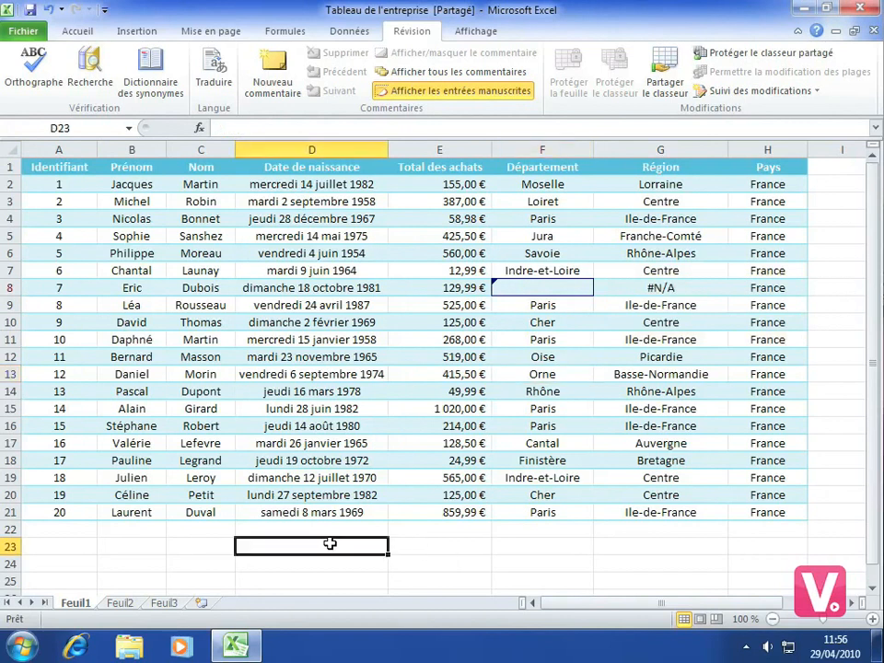
text(Total)
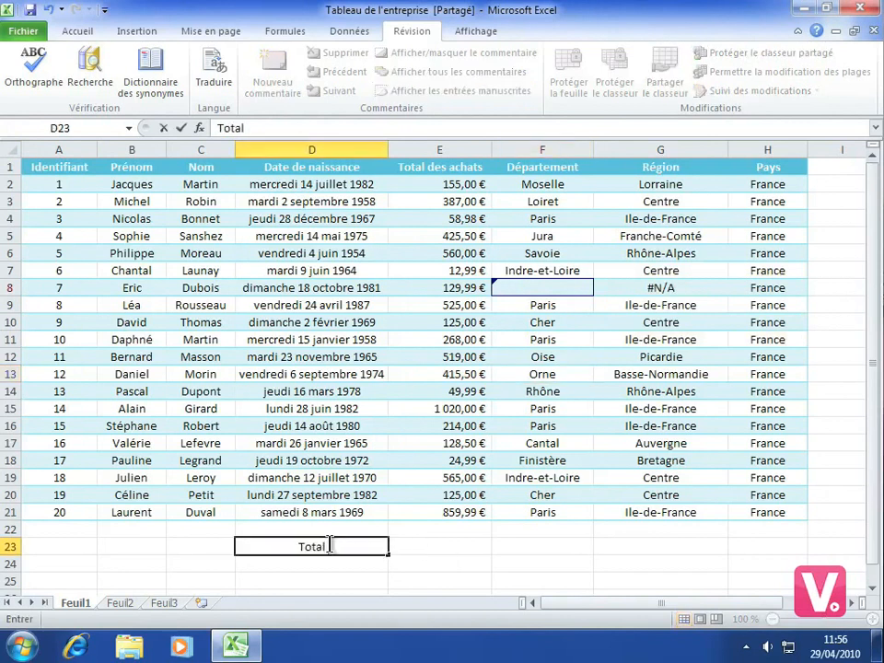
text( général :)
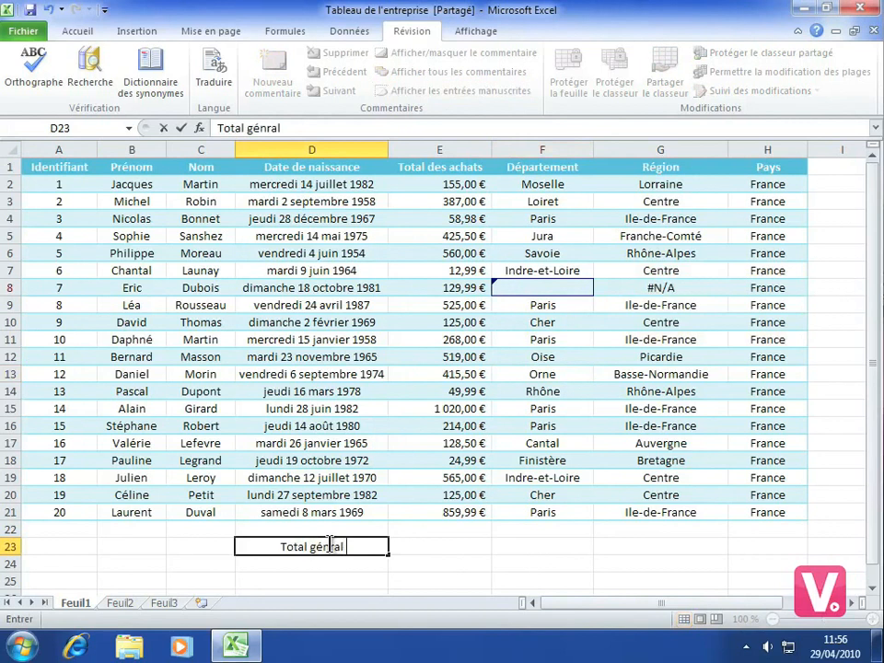
key(Return)
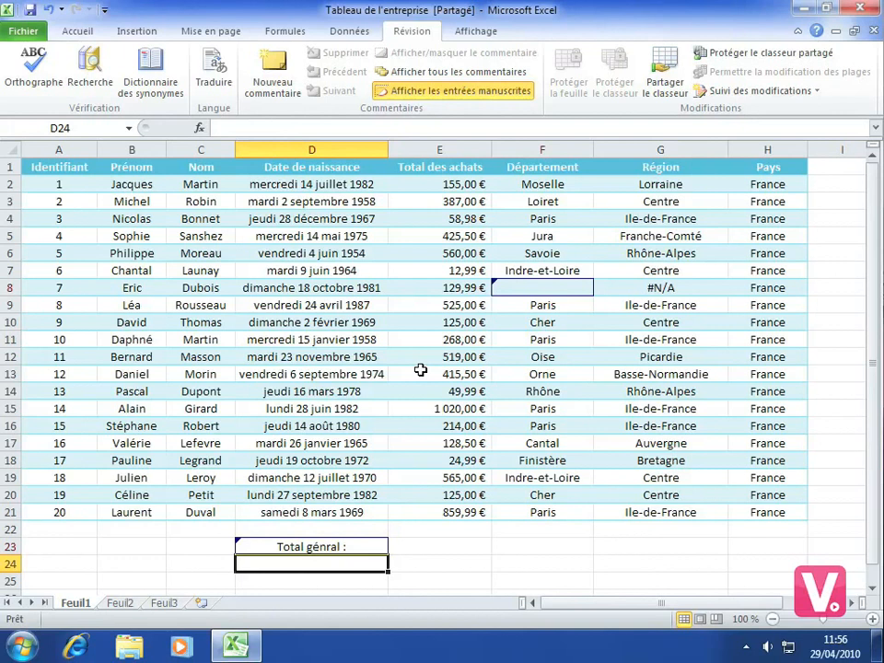
Turn off change tracking and confirm removing the workbook from sharing so that it becomes exclusive.
click(761, 91)
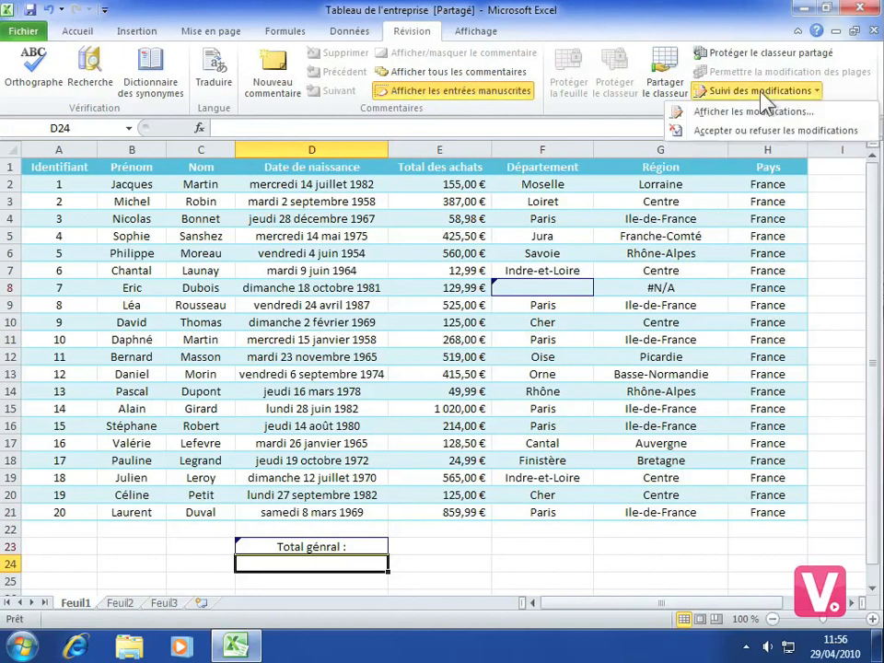
click(755, 111)
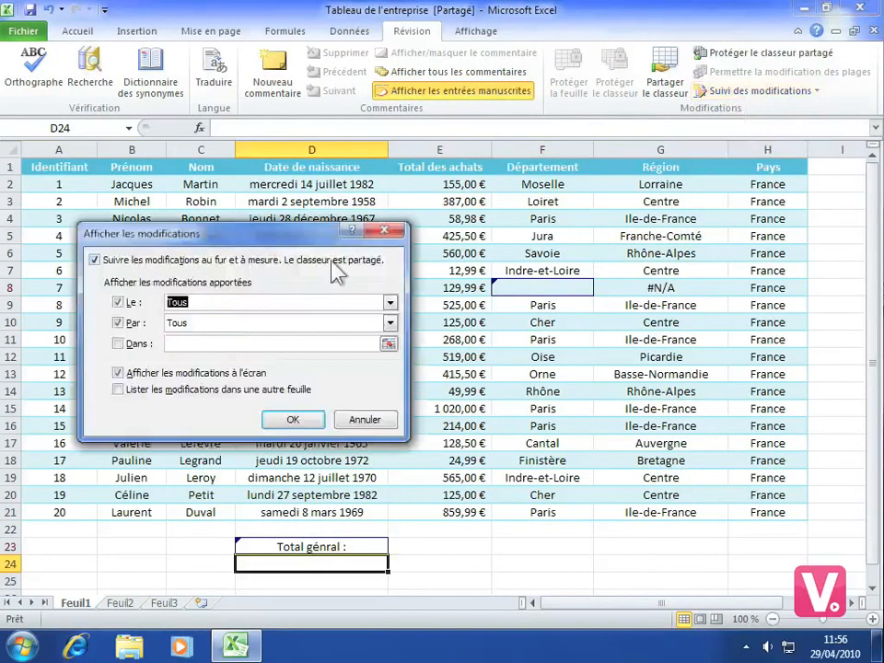
click(95, 261)
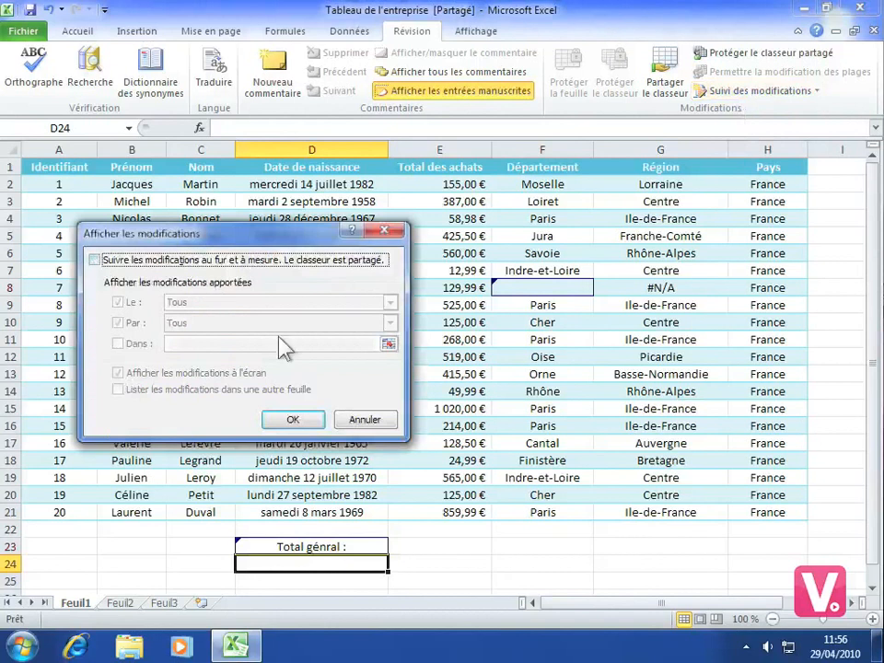
click(294, 419)
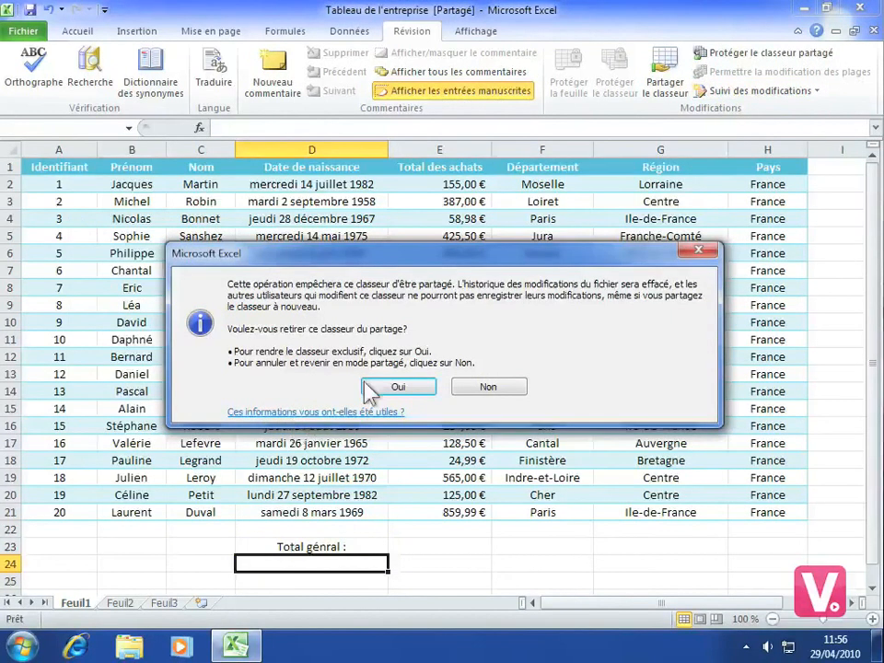
click(398, 388)
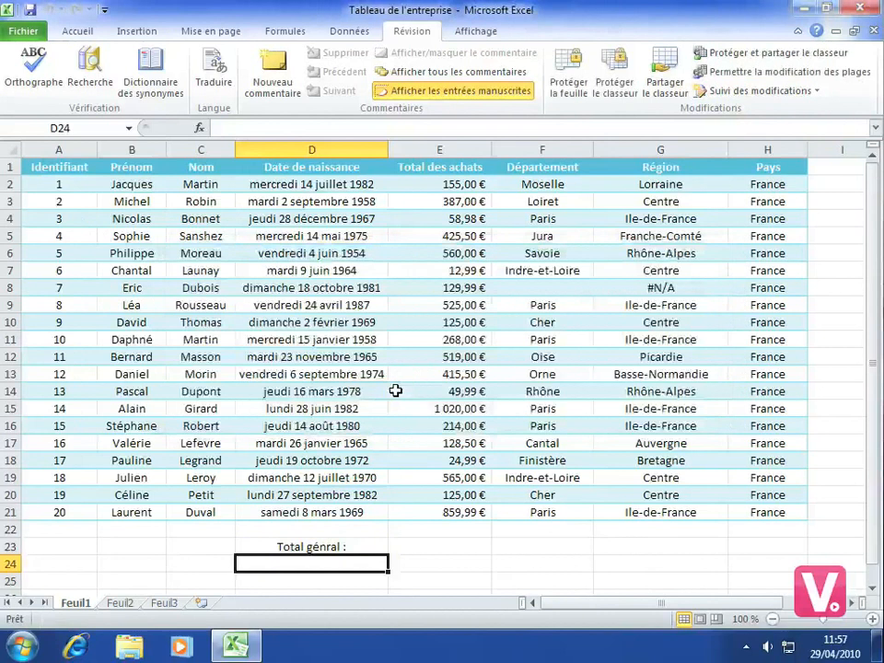